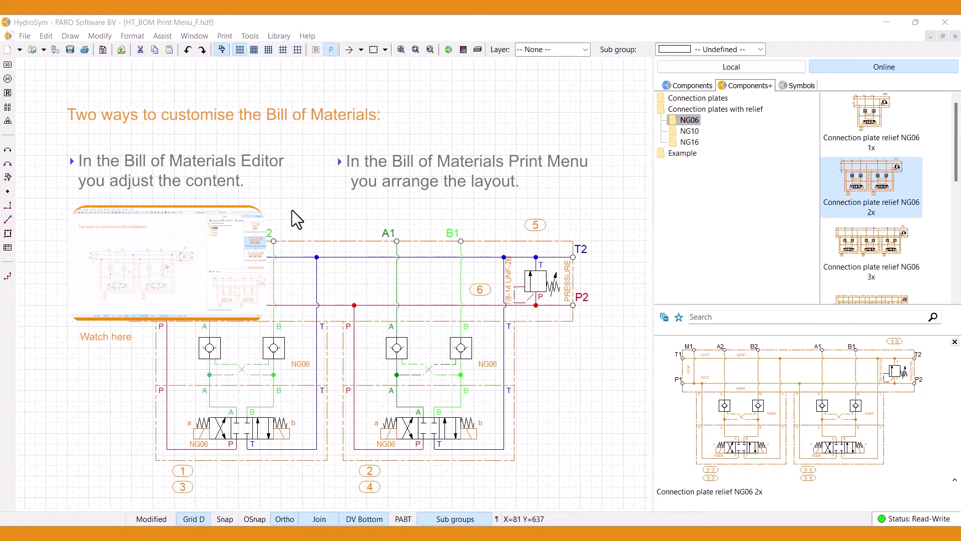
# - Open the print preview of the project's bill of materials
pyautogui.click(162, 36)
pyautogui.click(198, 79)
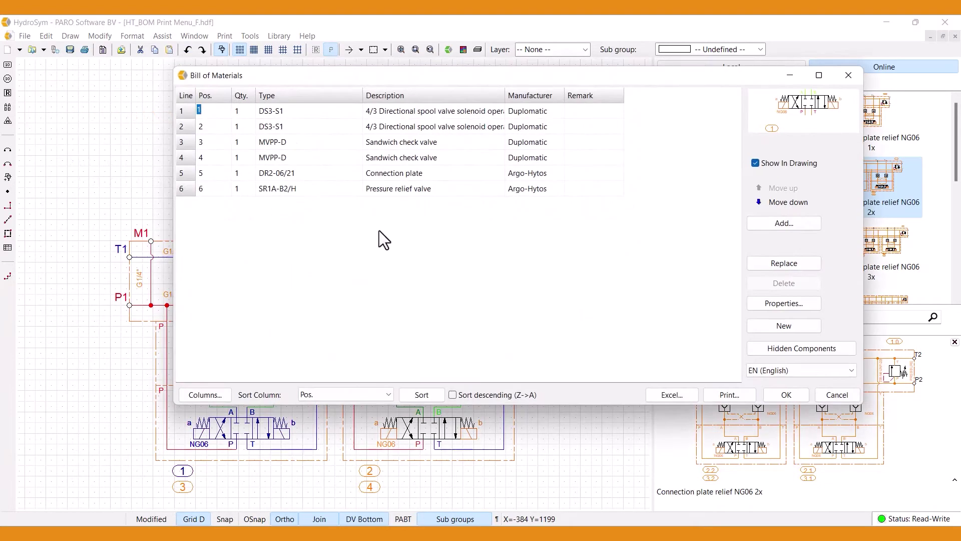
pyautogui.click(746, 395)
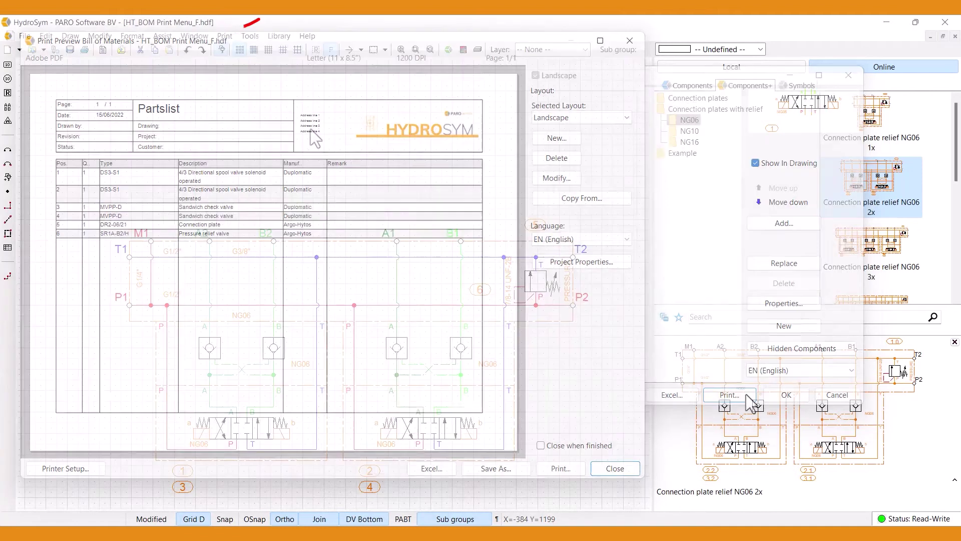
pyautogui.click(223, 36)
pyautogui.click(251, 48)
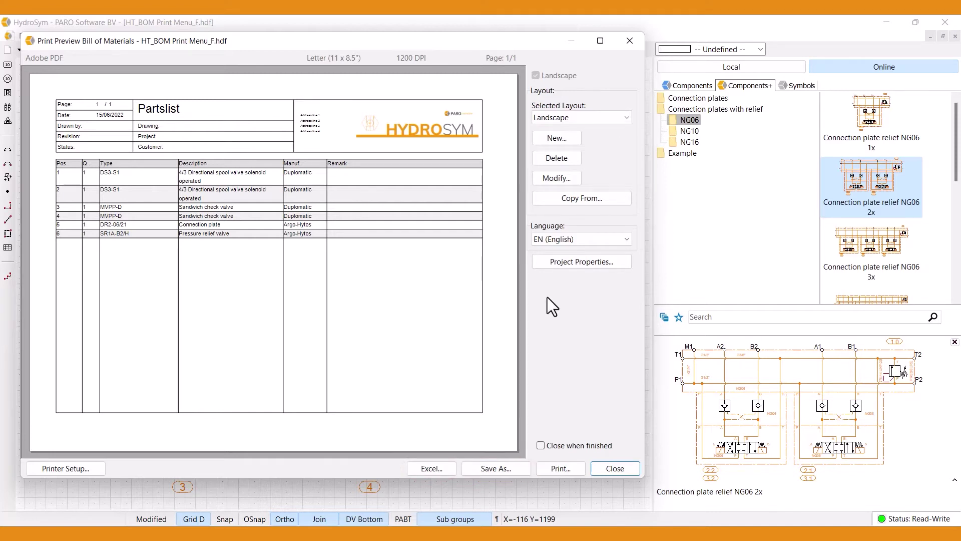
# - In the Landscape bill of materials layout, add the Size and Price columns and remove the Remark column
pyautogui.click(628, 121)
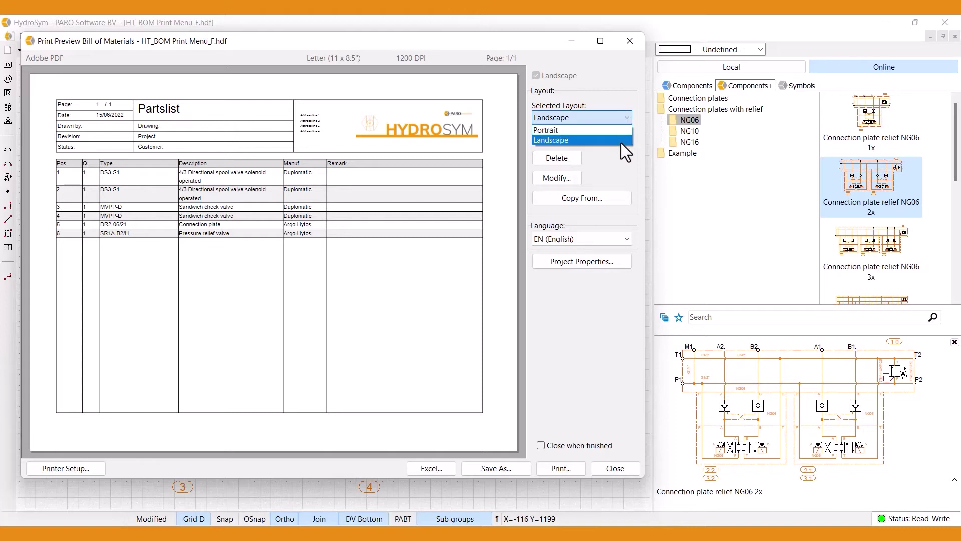
pyautogui.click(620, 141)
pyautogui.click(560, 179)
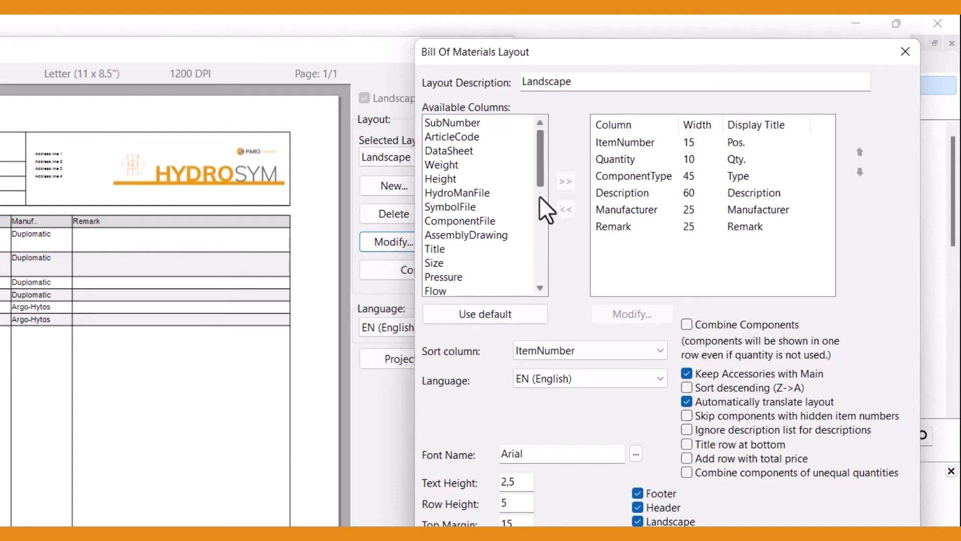
pyautogui.click(435, 263)
pyautogui.click(565, 181)
pyautogui.scroll(-1, 539, 178)
pyautogui.click(481, 246)
pyautogui.click(563, 182)
pyautogui.click(608, 226)
pyautogui.click(565, 210)
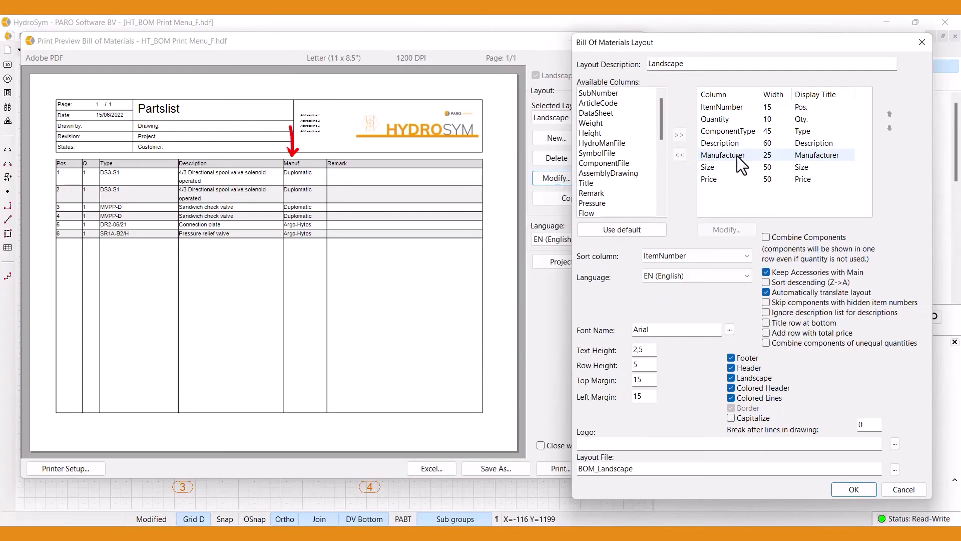
# - Move the Manufacturer column up directly below Quantity in the Landscape layout and apply the layout changes
pyautogui.click(737, 155)
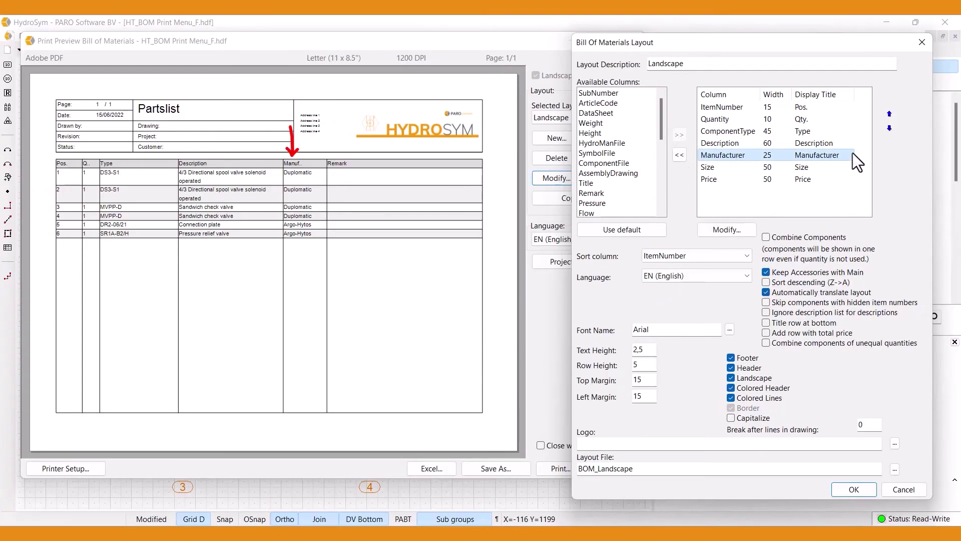
pyautogui.doubleClick(889, 114)
pyautogui.click(854, 489)
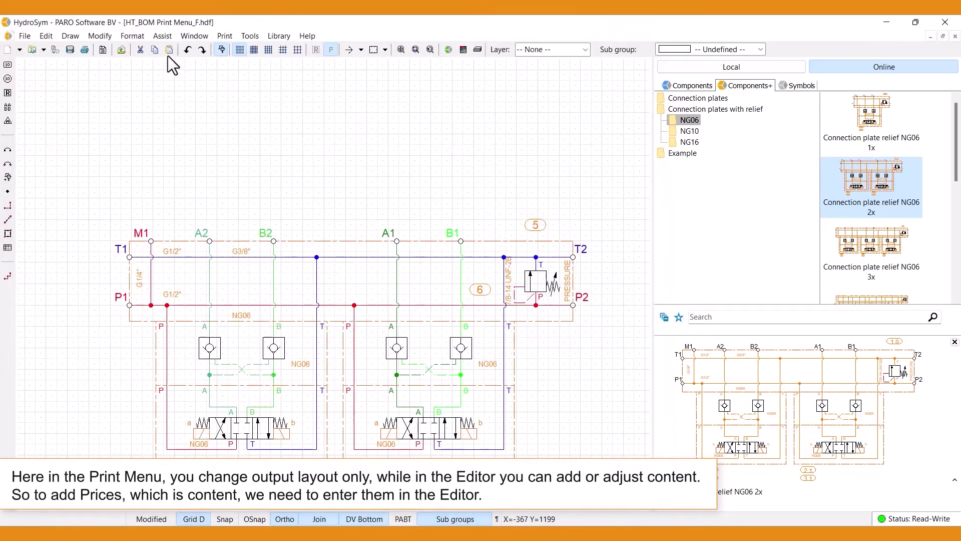
# - Add the Price column to the table in the Bill of Materials editor
pyautogui.click(161, 36)
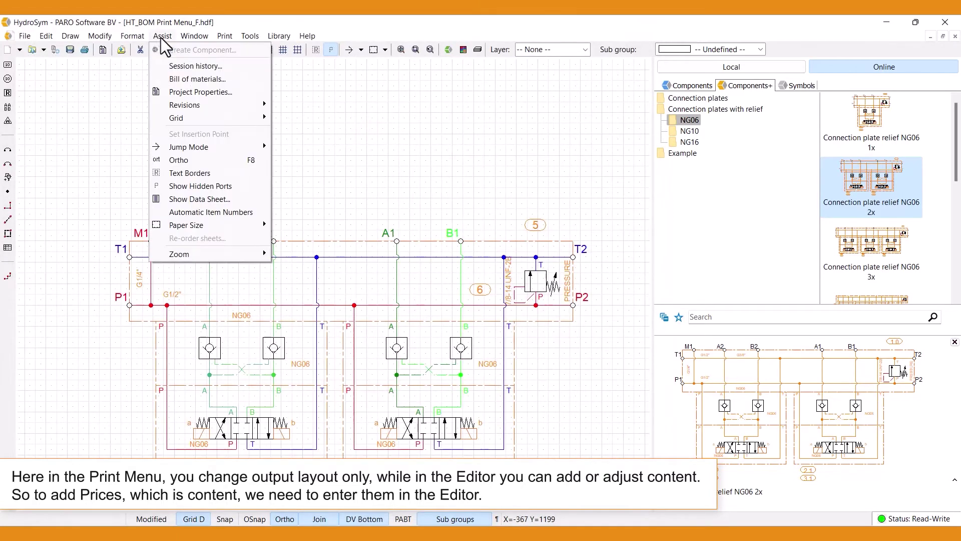
pyautogui.click(197, 78)
pyautogui.click(201, 394)
pyautogui.scroll(-5, 661, 139)
pyautogui.click(615, 182)
pyautogui.click(679, 135)
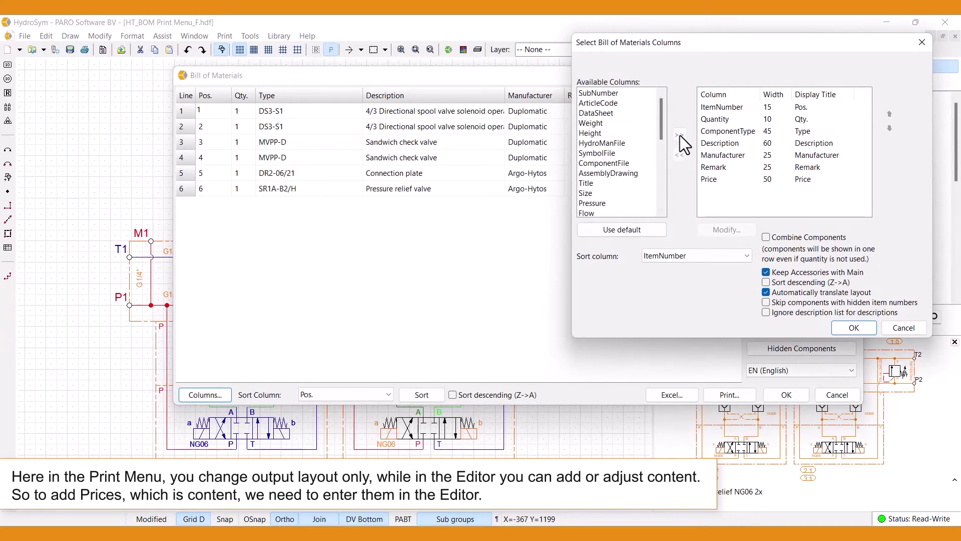
pyautogui.click(854, 327)
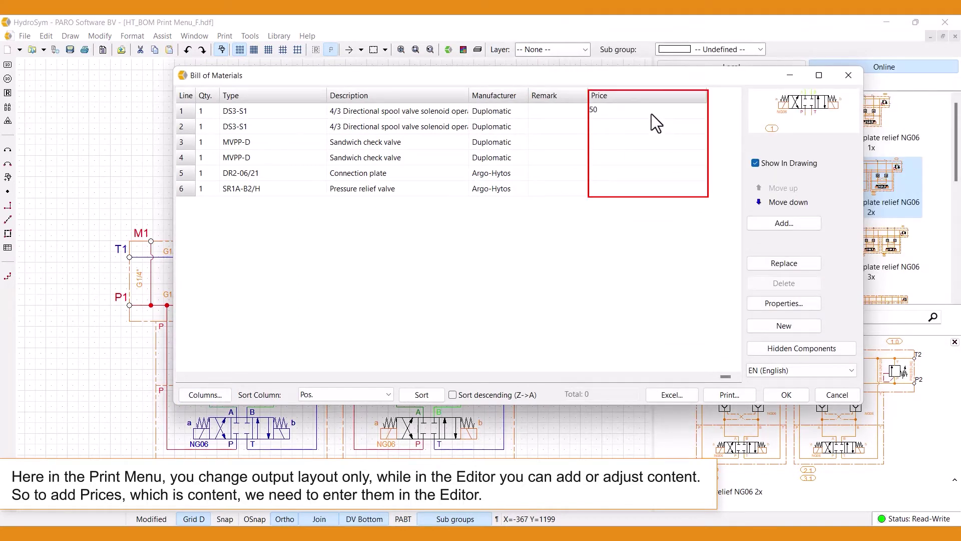
# - Enter the prices 50, 50, 100, 100, 200 and 250 for lines 1 to 6 and save the bill of materials
pyautogui.press('Return')
pyautogui.write('50')
pyautogui.press('Return')
pyautogui.write('100')
pyautogui.press('Return')
pyautogui.write('100')
pyautogui.press('Return')
pyautogui.write('200 ')
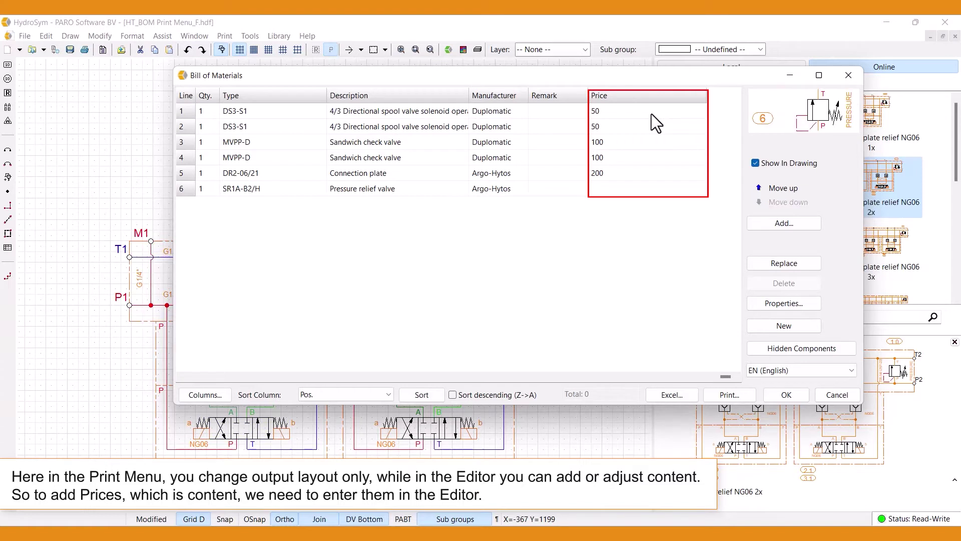
pyautogui.write('200')
pyautogui.click(786, 395)
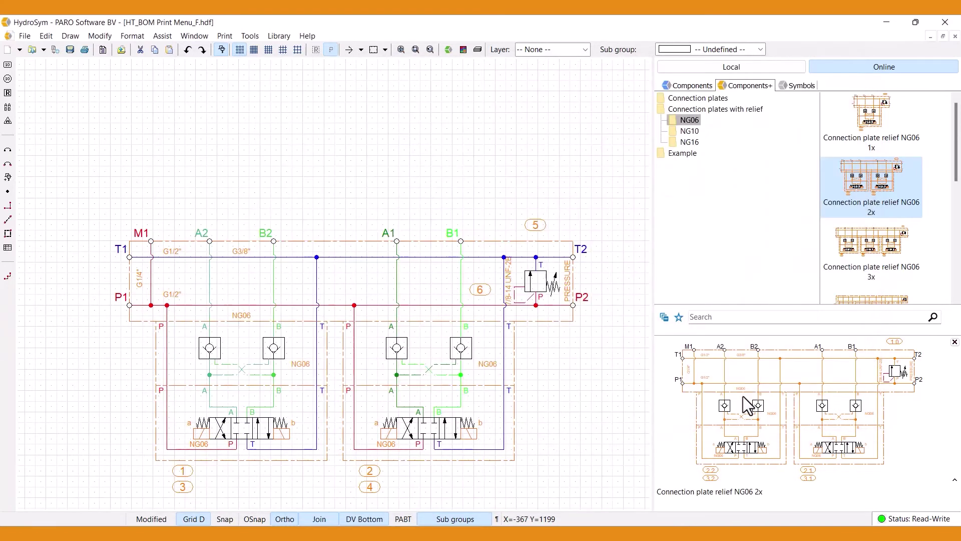
# - Modify the Landscape layout in the bill of materials print preview so that it adds a row with the total price
pyautogui.click(230, 40)
pyautogui.click(227, 49)
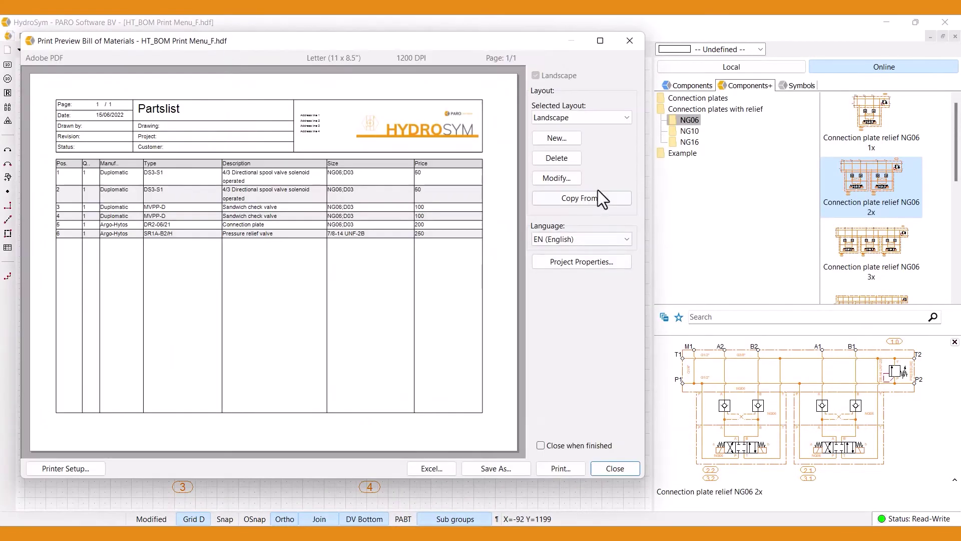
pyautogui.click(572, 178)
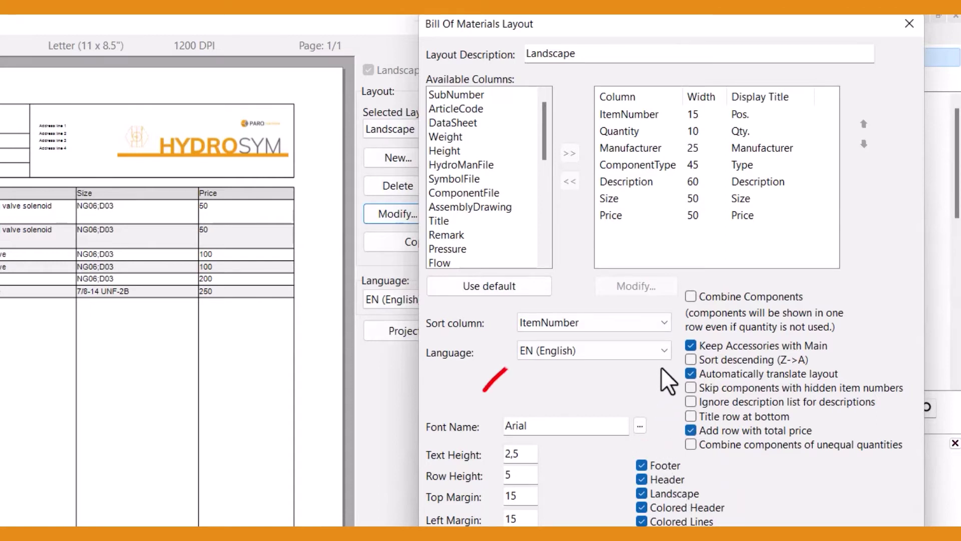
pyautogui.click(665, 353)
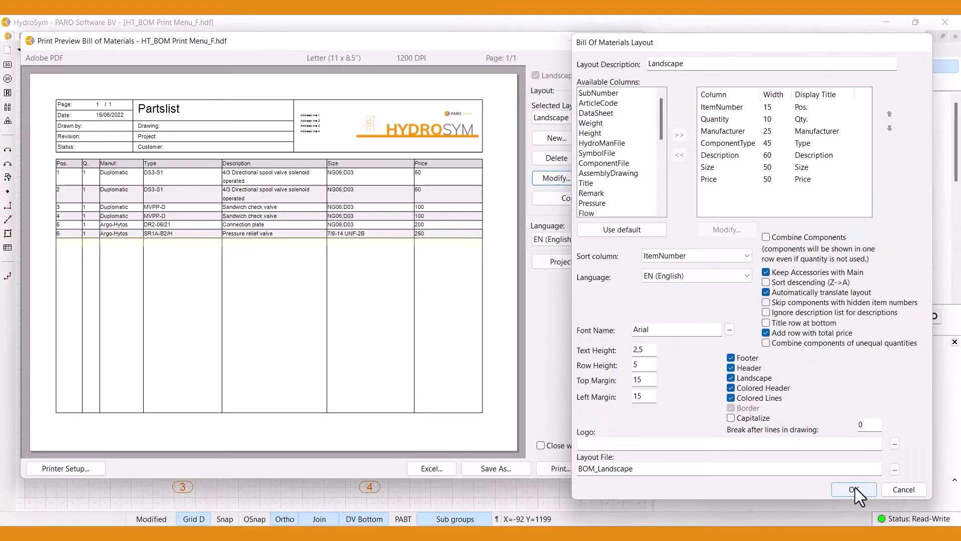
pyautogui.click(855, 491)
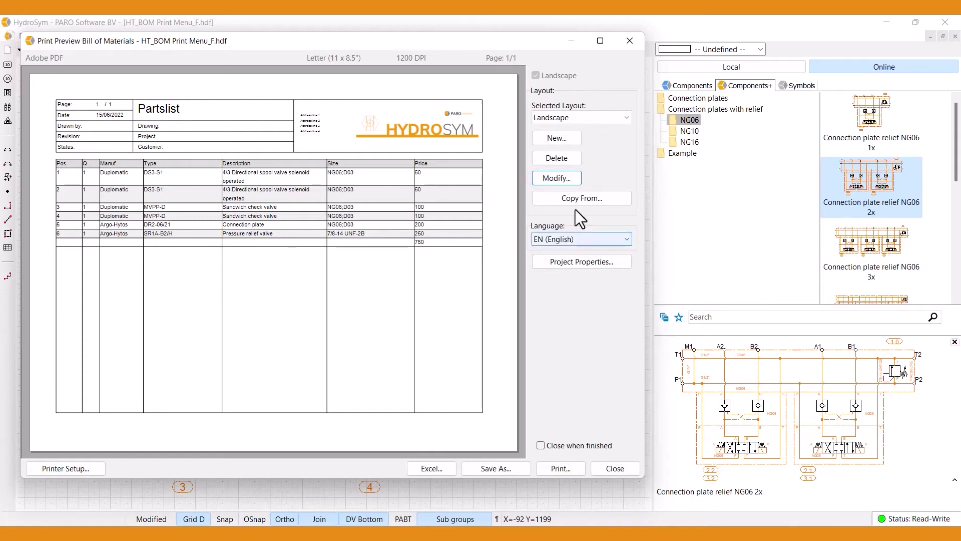
# - Create a new bill of materials layout based on Portrait and name it "Portrait 1"
pyautogui.click(630, 119)
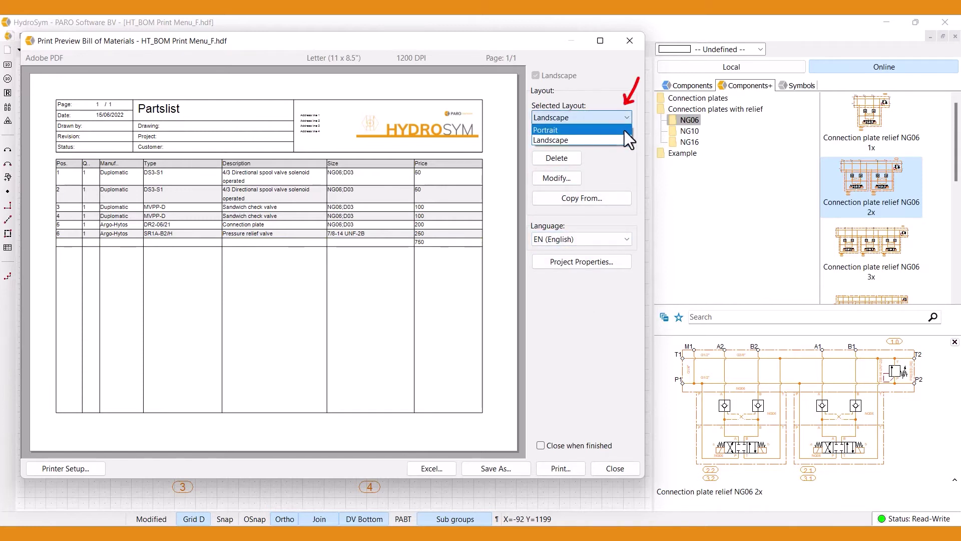
pyautogui.click(623, 130)
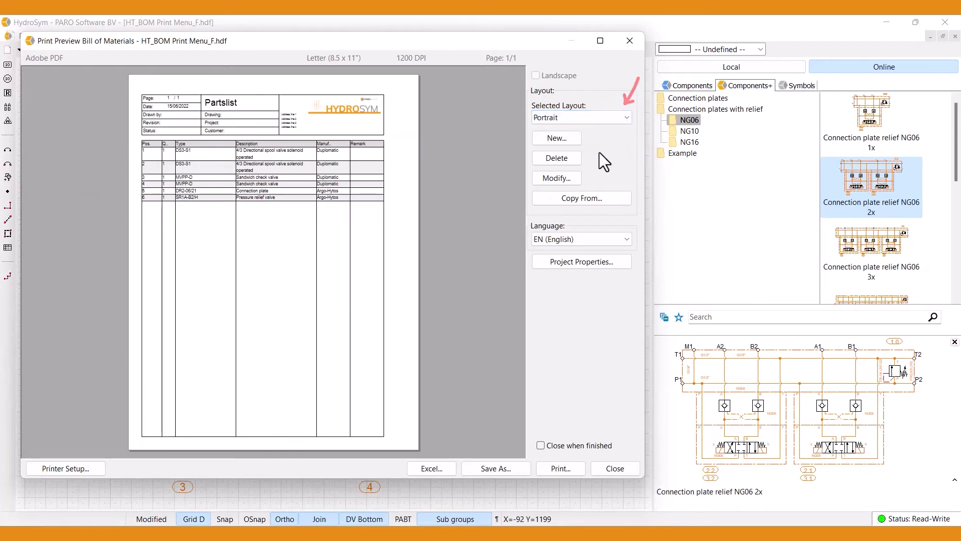
pyautogui.click(570, 145)
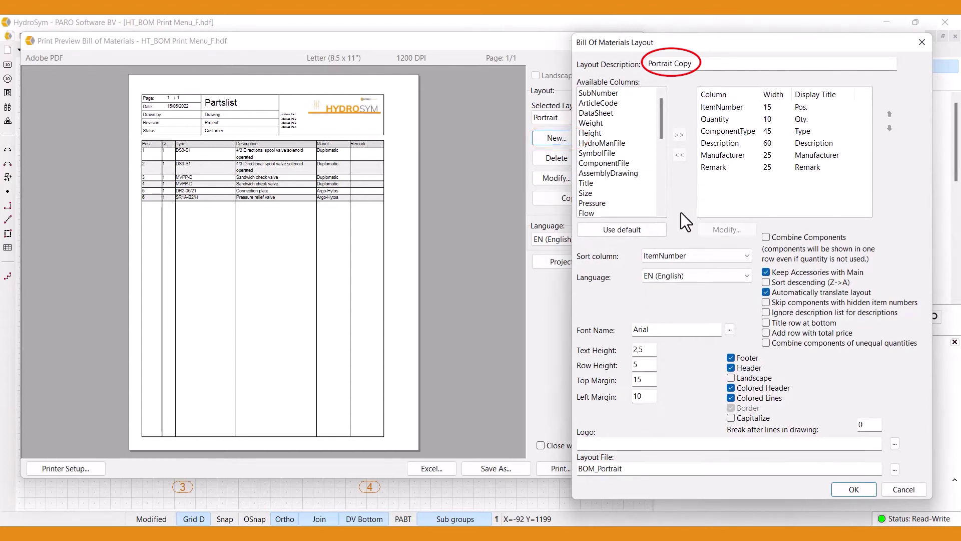
pyautogui.click(697, 64)
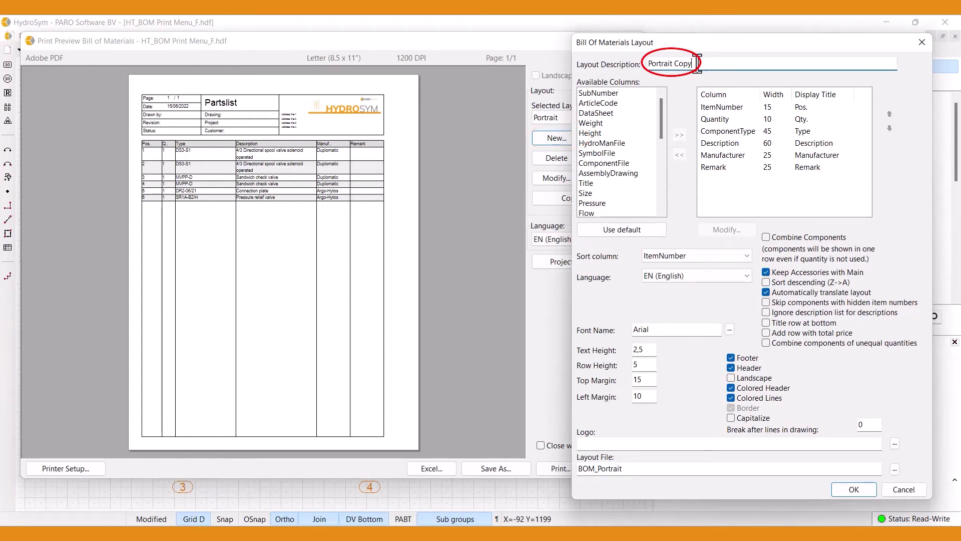
pyautogui.press('BackSpace')
pyautogui.press('BackSpace')
pyautogui.press('BackSpace')
pyautogui.press('BackSpace')
pyautogui.write('1')
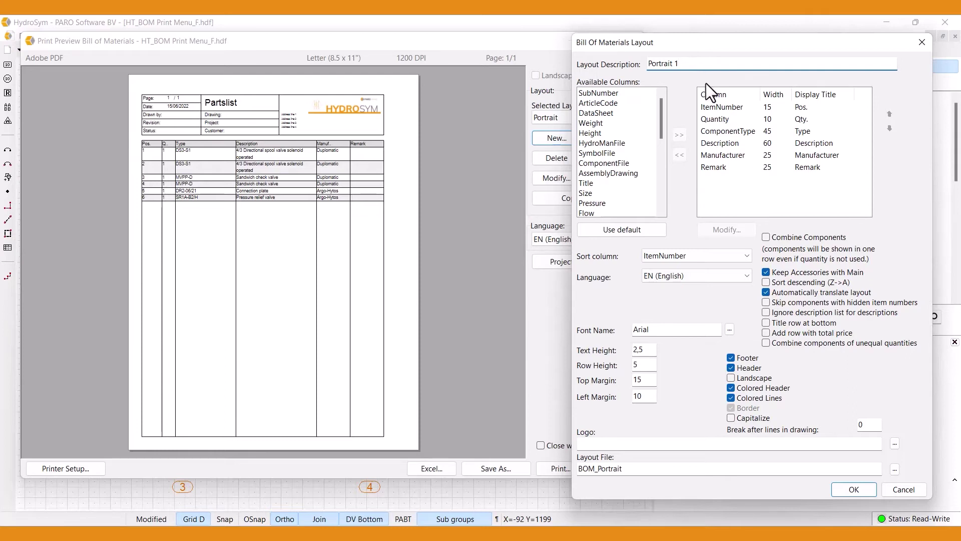
# - Remove the Manufacturer column from the Portrait 1 layout, apply it and check the list of available layouts
pyautogui.click(731, 154)
pyautogui.click(680, 155)
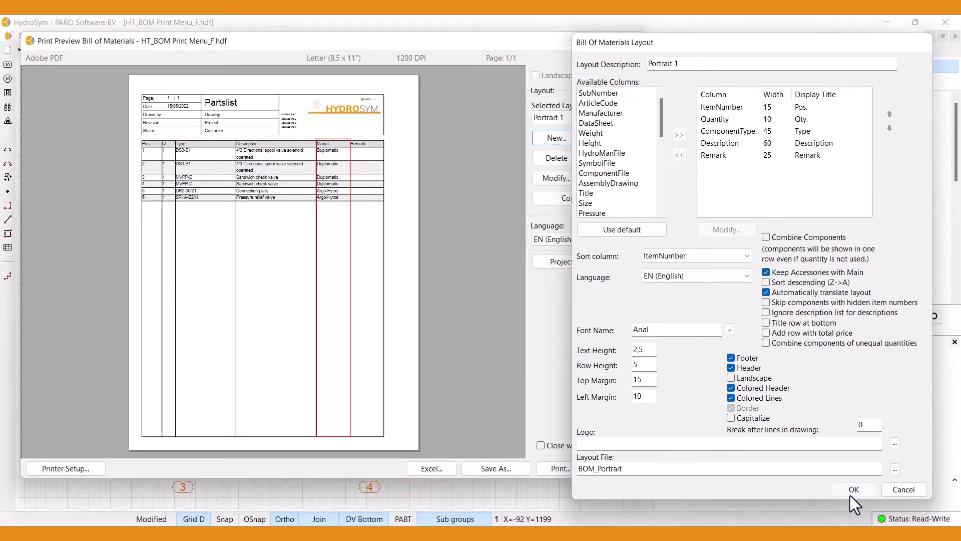
pyautogui.click(851, 493)
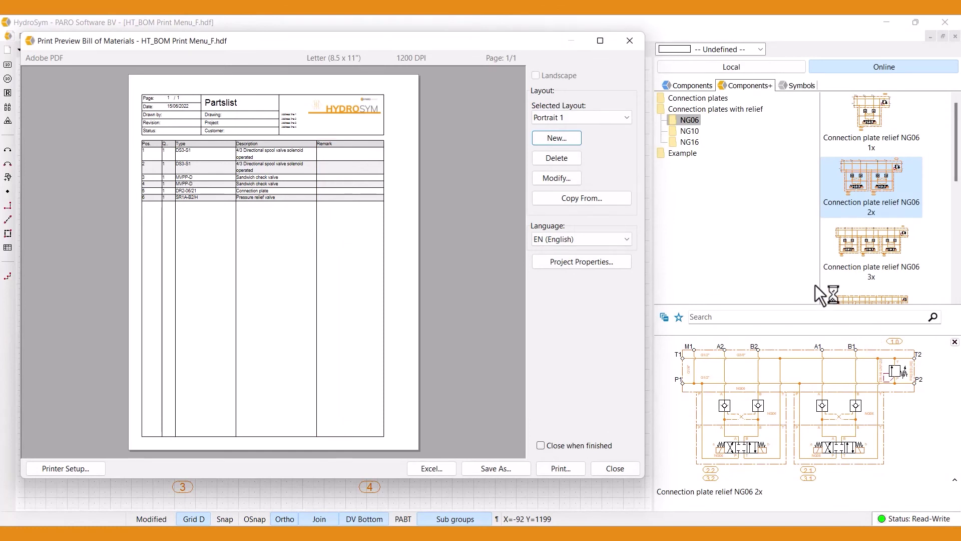
pyautogui.click(627, 118)
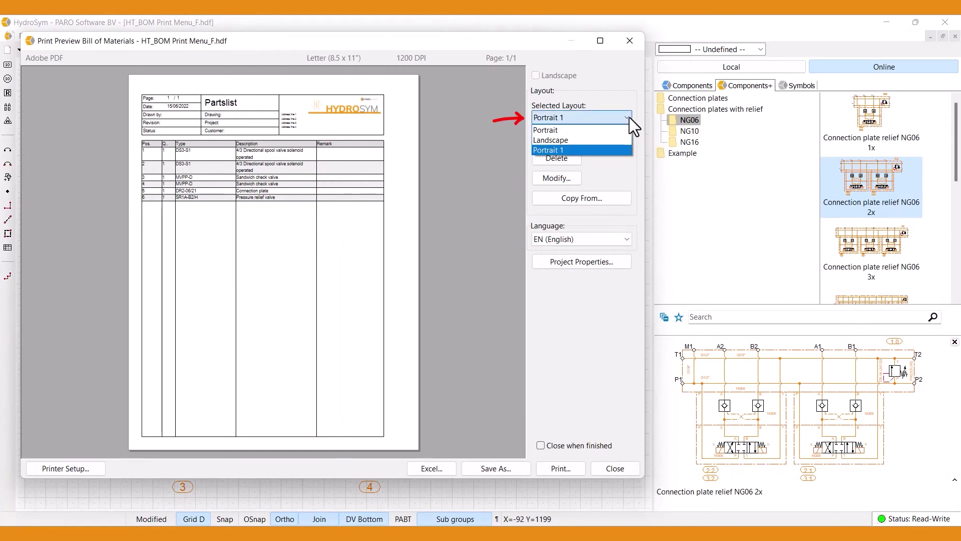
pyautogui.click(629, 117)
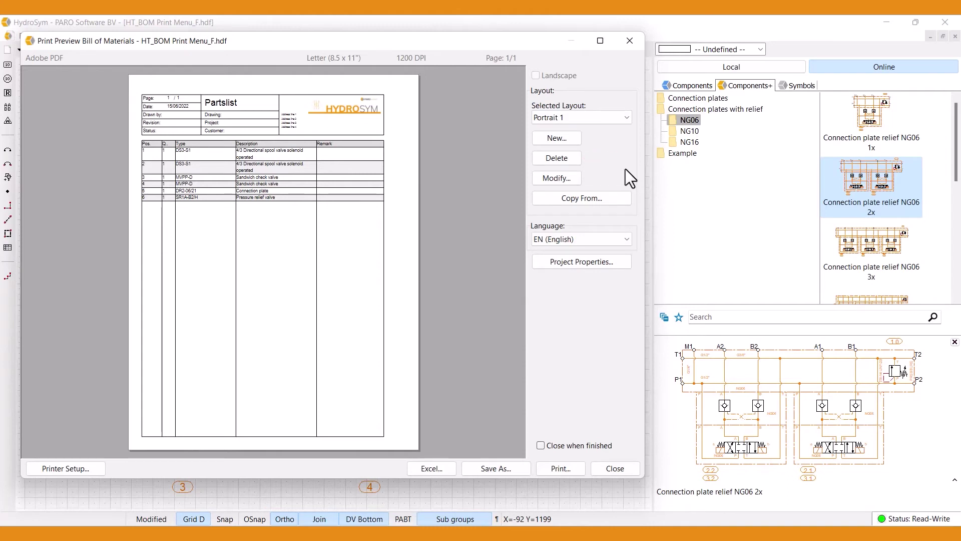
# - Leave the print preview, then save and close the HT_BOM Print Menu_F.hdf project
pyautogui.click(614, 468)
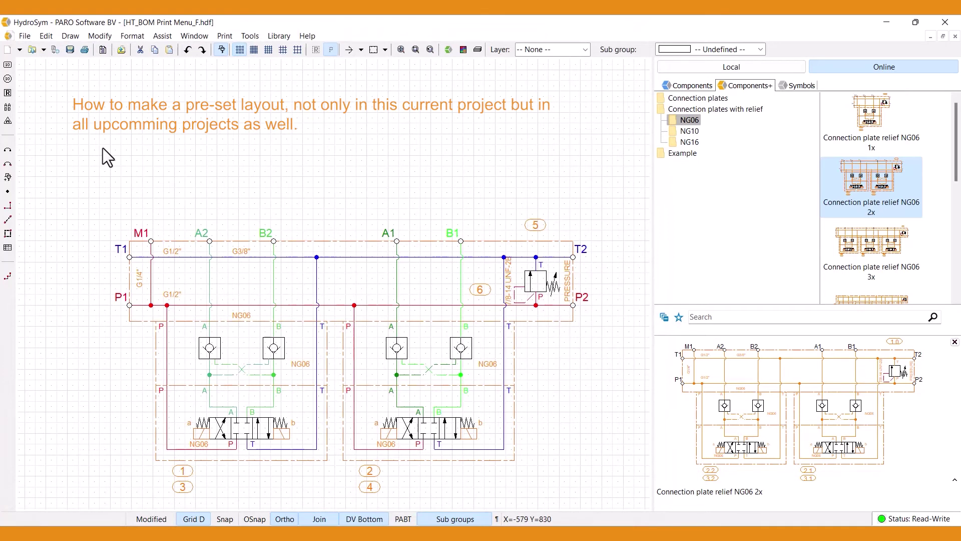
pyautogui.hotkey('ctrl', 's')
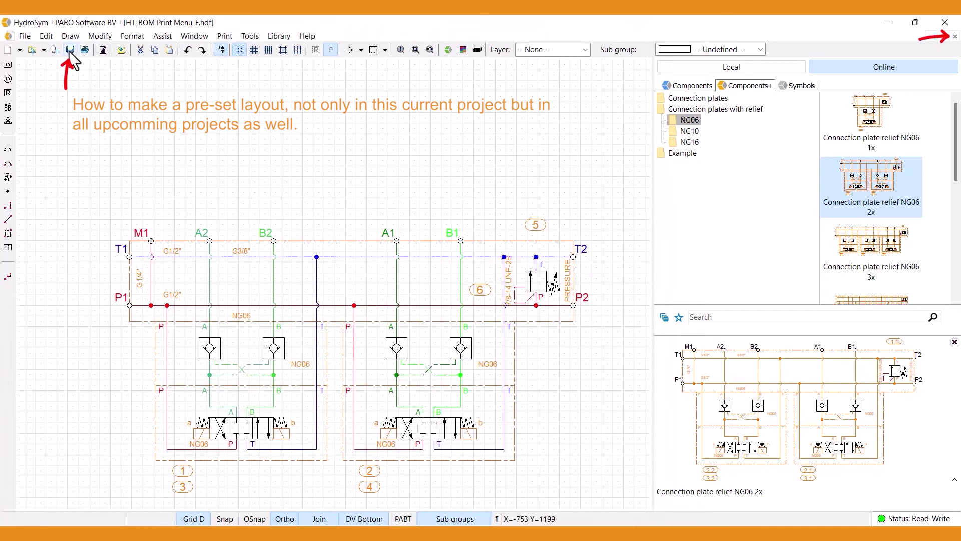
pyautogui.click(955, 36)
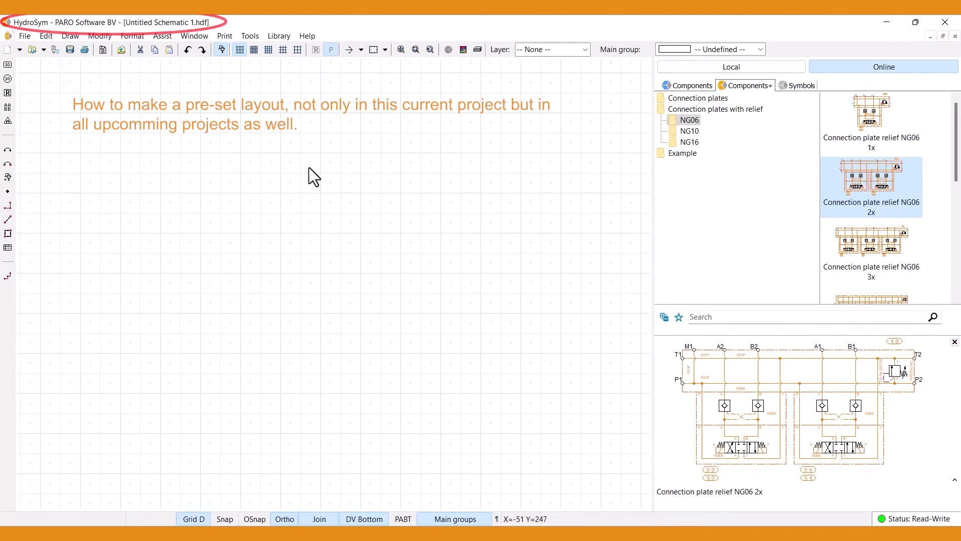
# - Import the Default Schematic template into the local library and set it as the default schematic template in the preferences
pyautogui.click(247, 36)
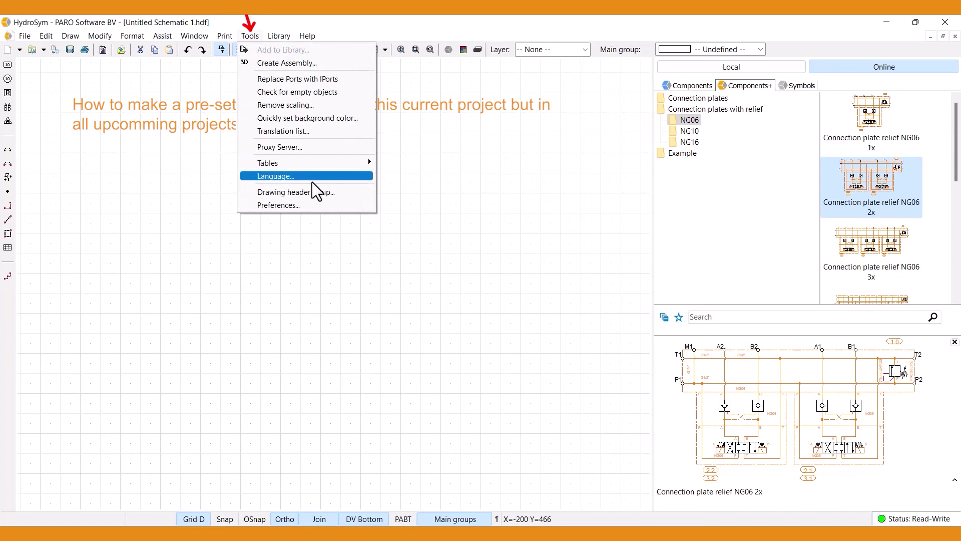
pyautogui.click(352, 206)
pyautogui.click(308, 82)
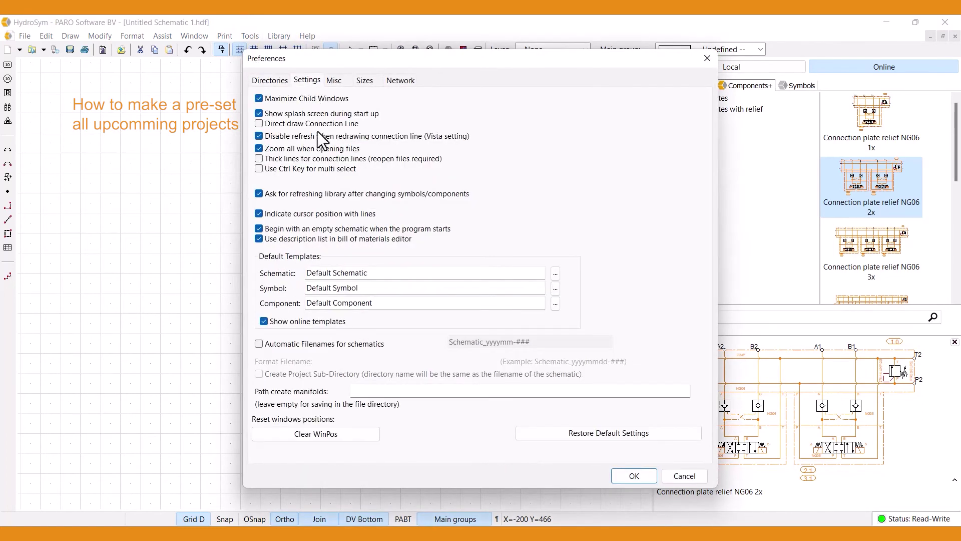
pyautogui.click(554, 274)
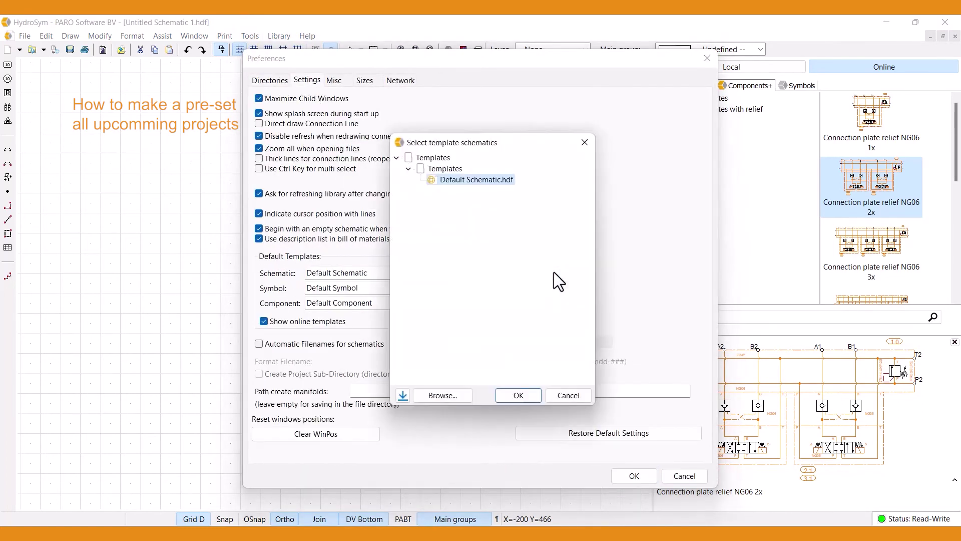
pyautogui.click(401, 394)
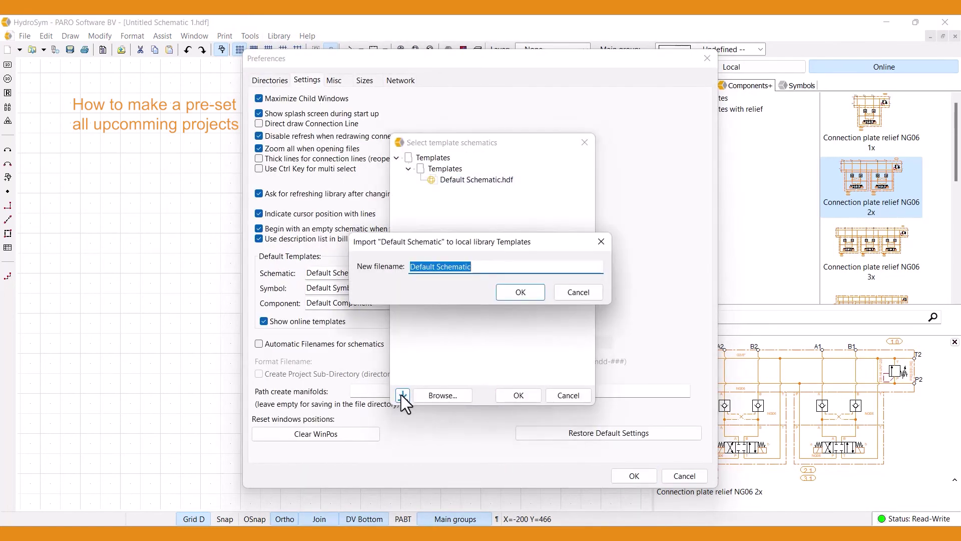
pyautogui.click(521, 292)
pyautogui.click(519, 393)
pyautogui.press('Return')
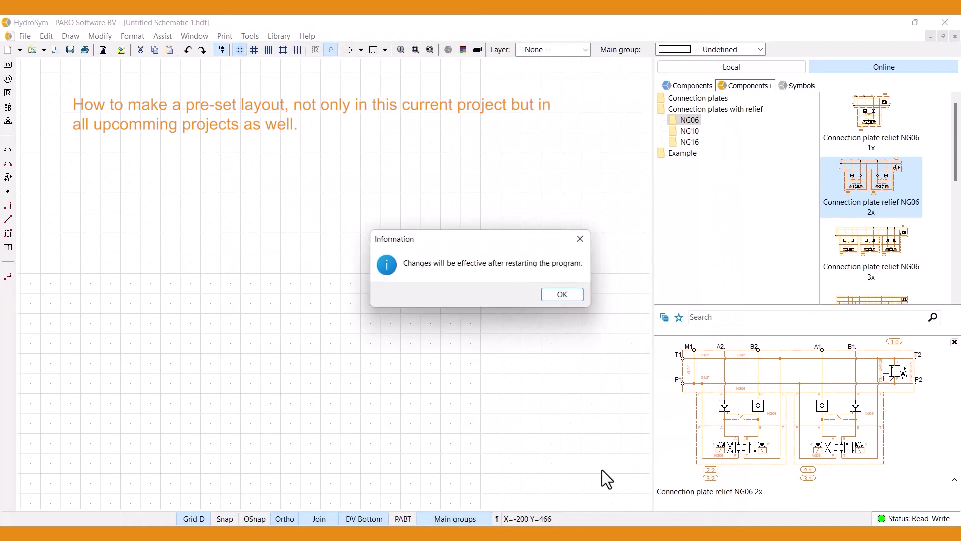
pyautogui.click(557, 298)
# - Open the Default Schematic template from the Templates subfolder of the local Libraries\Templates folder
pyautogui.click(24, 36)
pyautogui.click(43, 63)
pyautogui.click(203, 93)
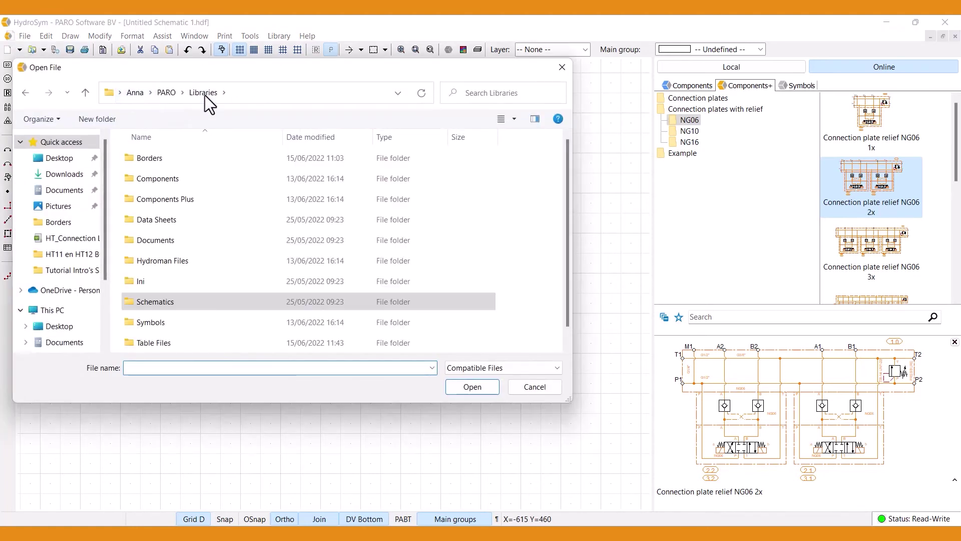
pyautogui.doubleClick(157, 346)
pyautogui.doubleClick(153, 158)
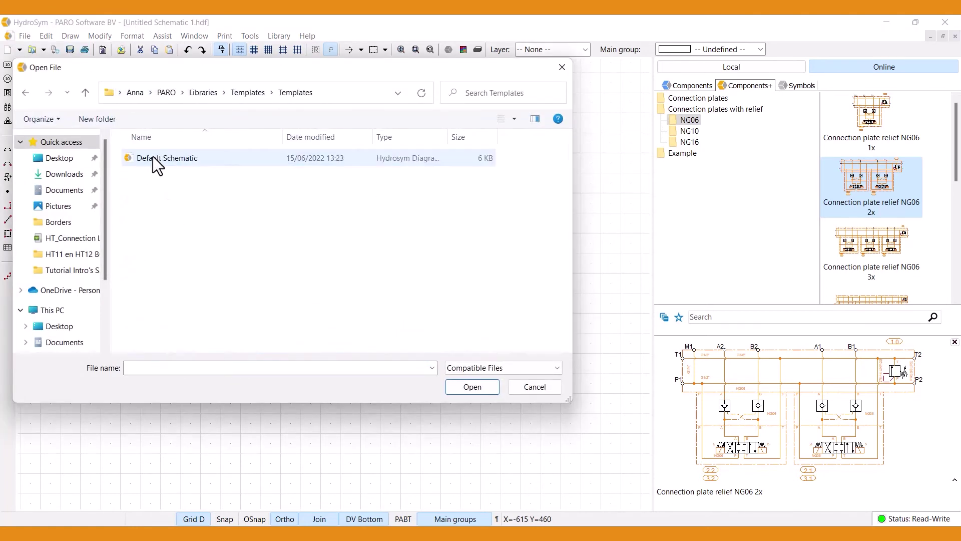
pyautogui.click(153, 157)
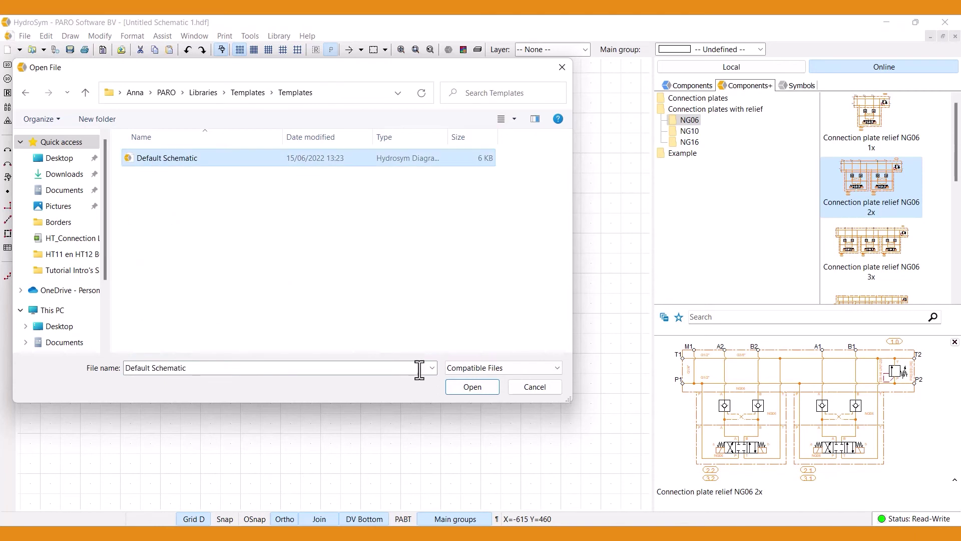
pyautogui.click(472, 386)
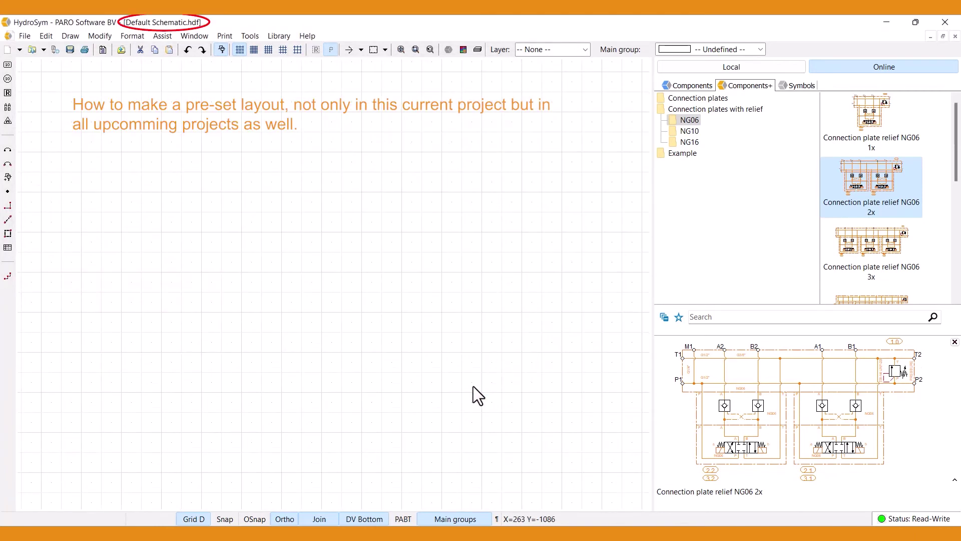
# - Copy the bill of materials layouts from HT_BOM Print Menu_F.hdf into the Default Schematic template and check the list of available layouts
pyautogui.click(225, 35)
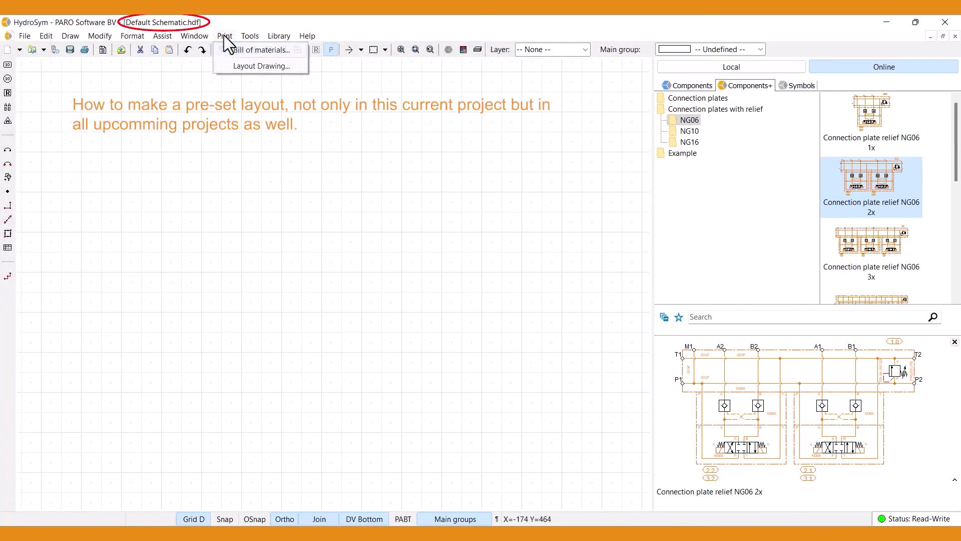
pyautogui.click(227, 49)
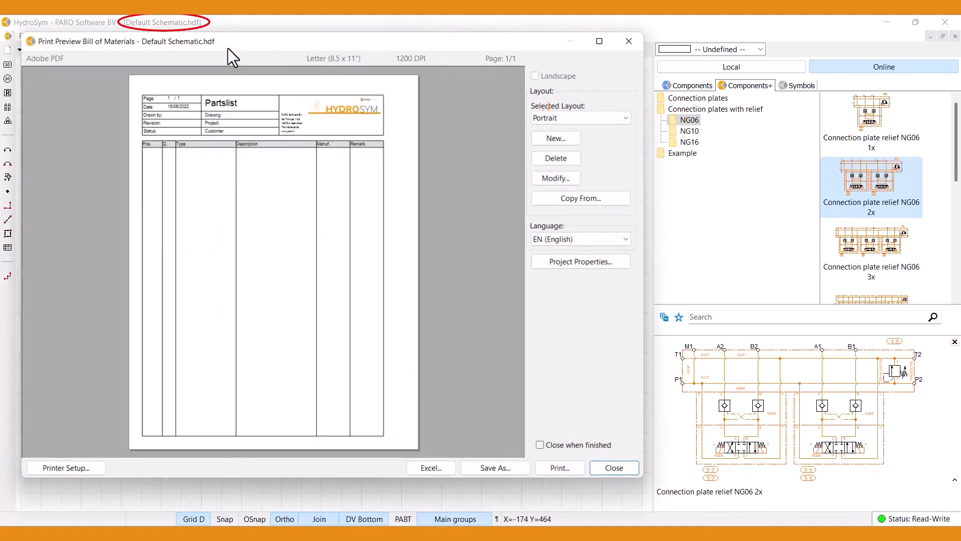
pyautogui.click(615, 200)
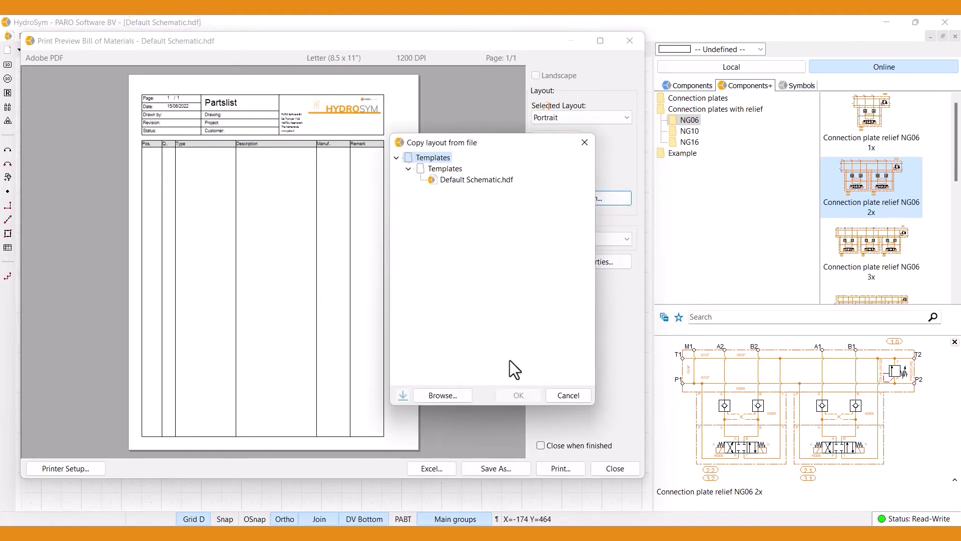
pyautogui.click(448, 394)
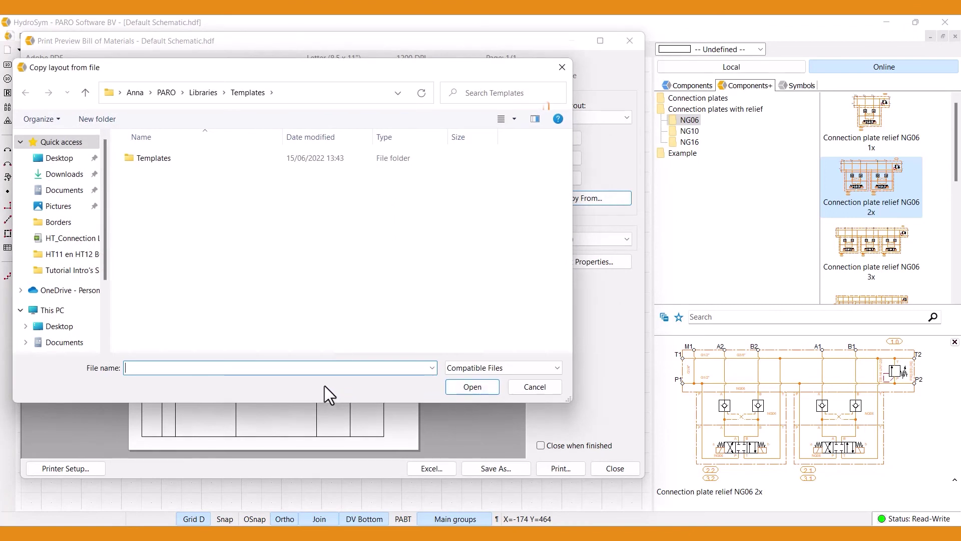
pyautogui.click(64, 254)
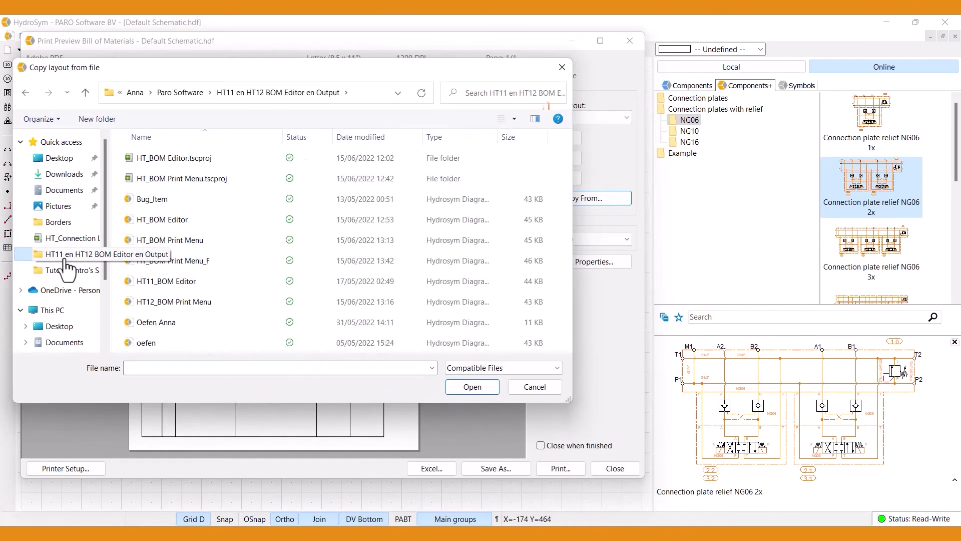
pyautogui.click(182, 262)
pyautogui.click(470, 389)
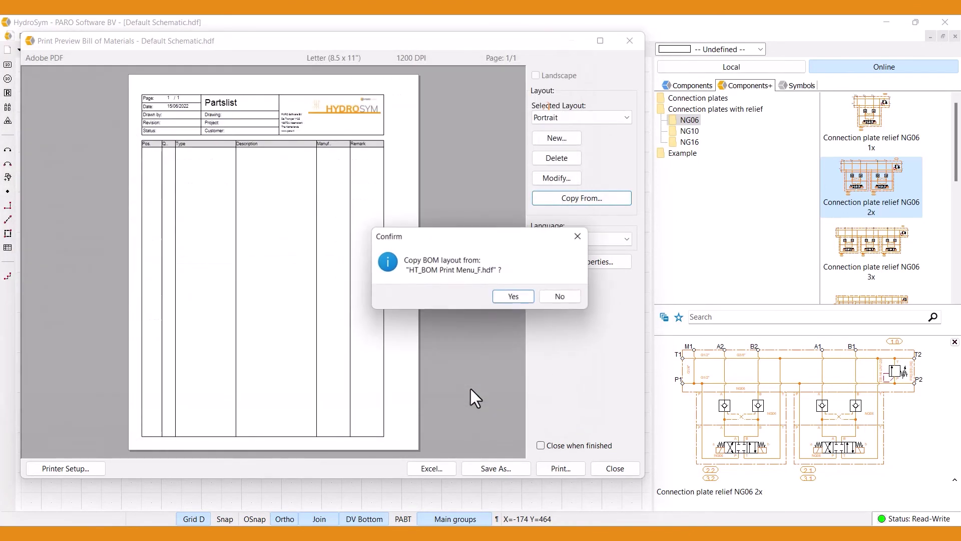
pyautogui.click(506, 299)
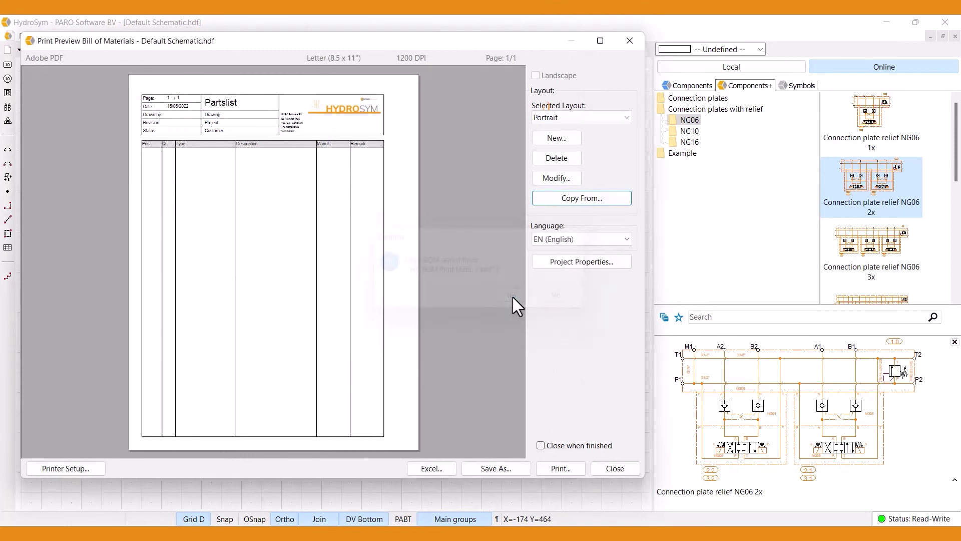
pyautogui.click(627, 119)
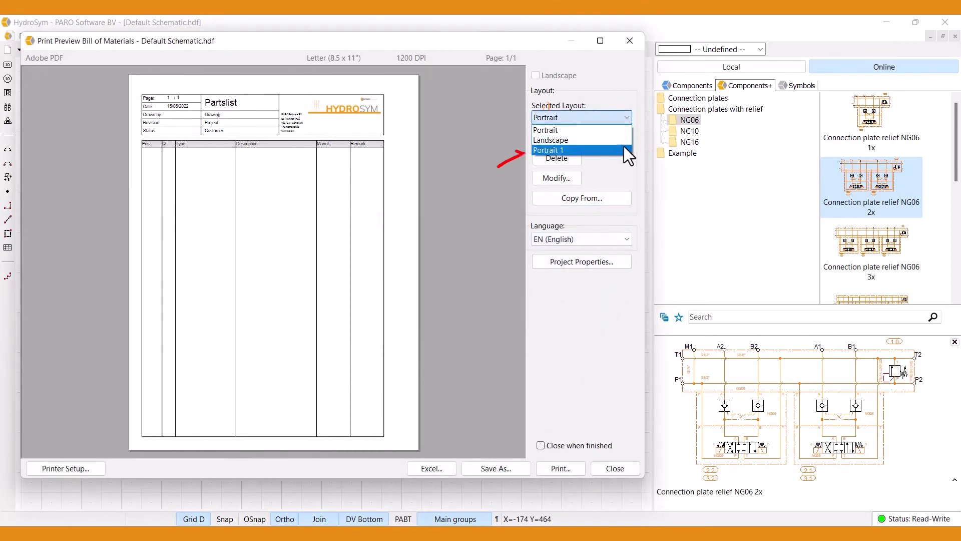
# - Leave the print preview, and save and close the Default Schematic template
pyautogui.click(622, 472)
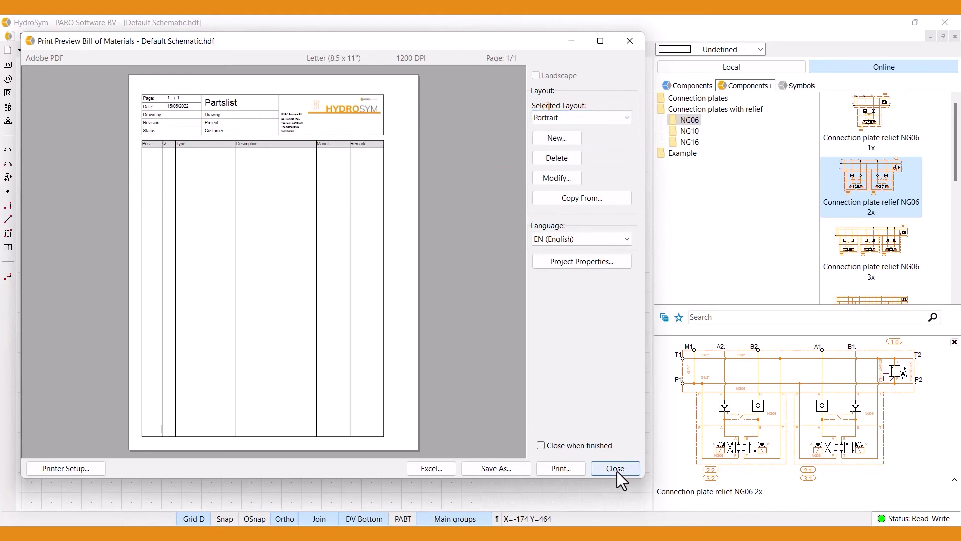
pyautogui.click(616, 469)
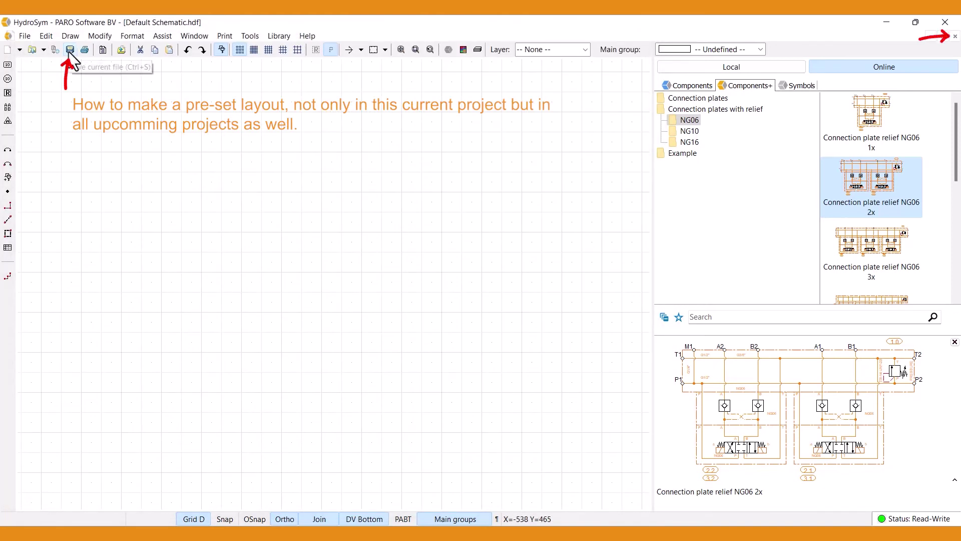
pyautogui.click(955, 36)
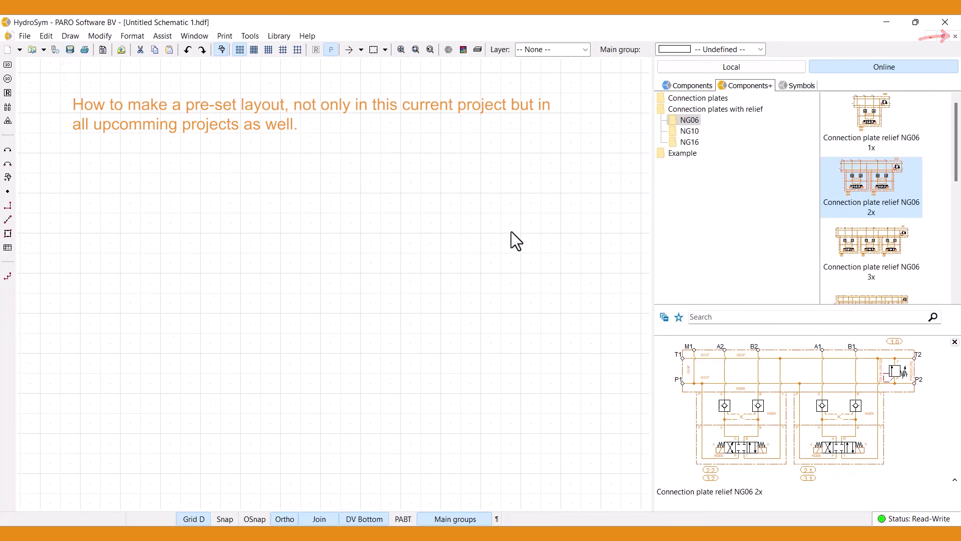
# - Create a new schematic and select the Portrait 1 layout in its bill of materials print preview
pyautogui.click(25, 36)
pyautogui.moveTo(29, 44)
pyautogui.click(156, 64)
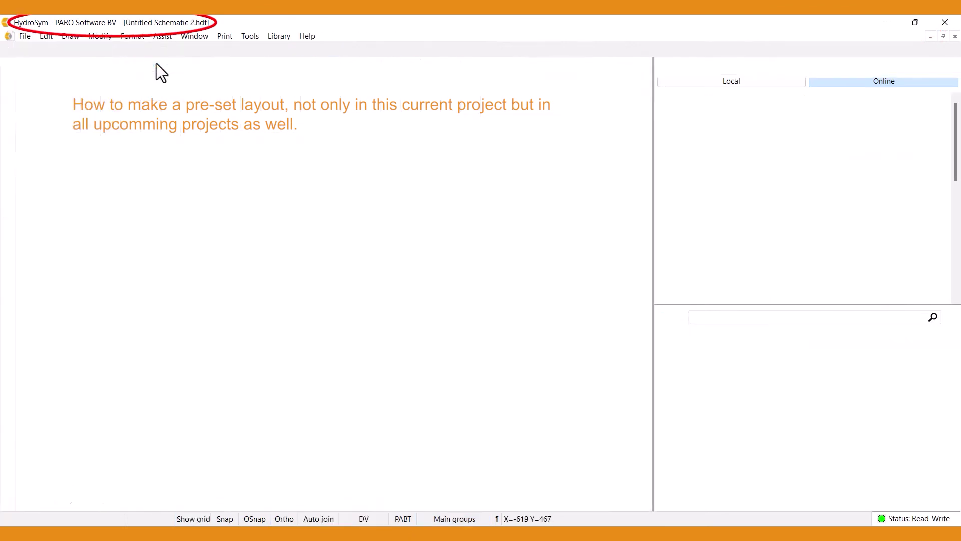
pyautogui.click(225, 37)
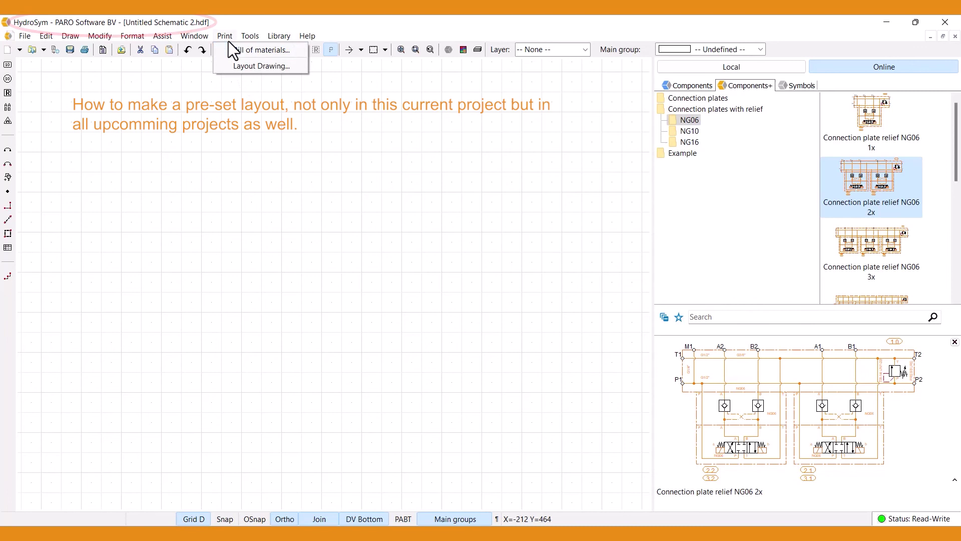
pyautogui.click(249, 49)
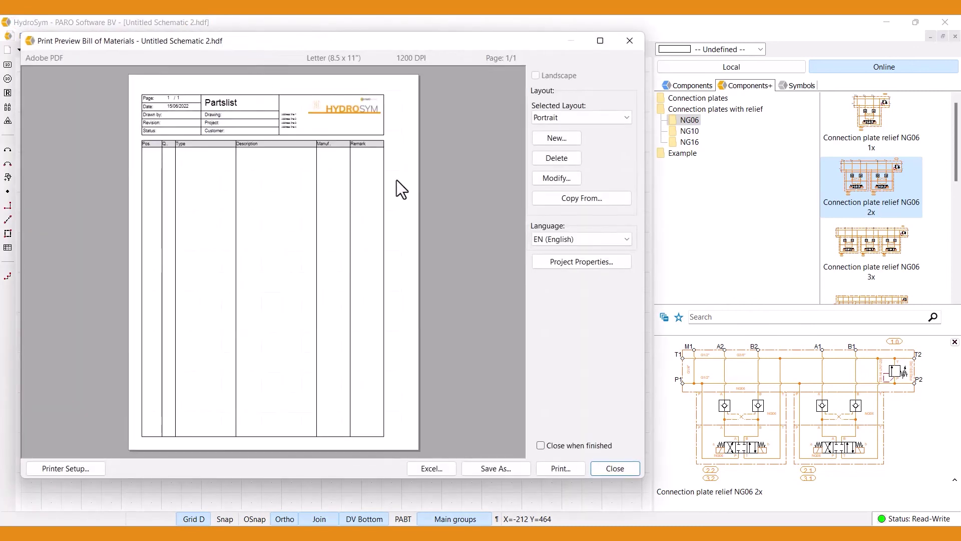
pyautogui.click(624, 120)
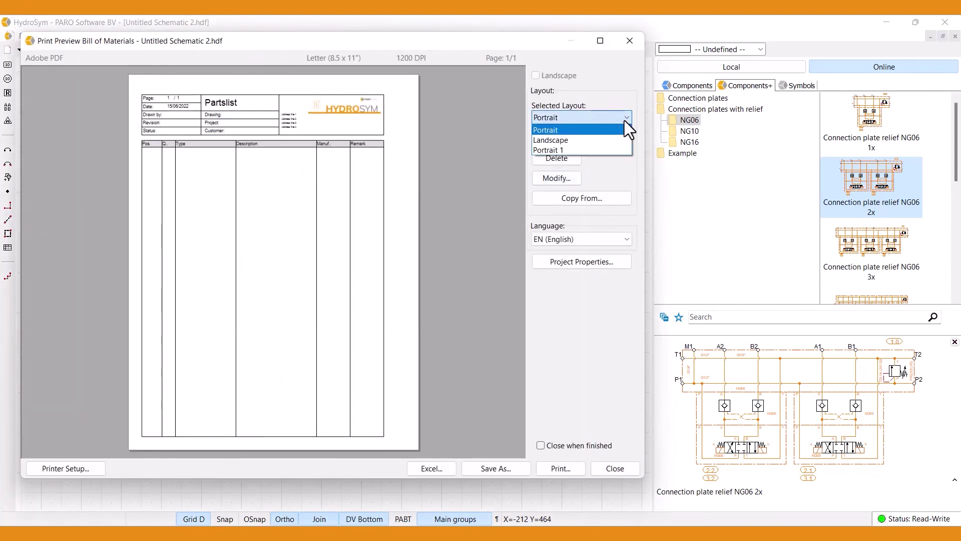
pyautogui.click(624, 149)
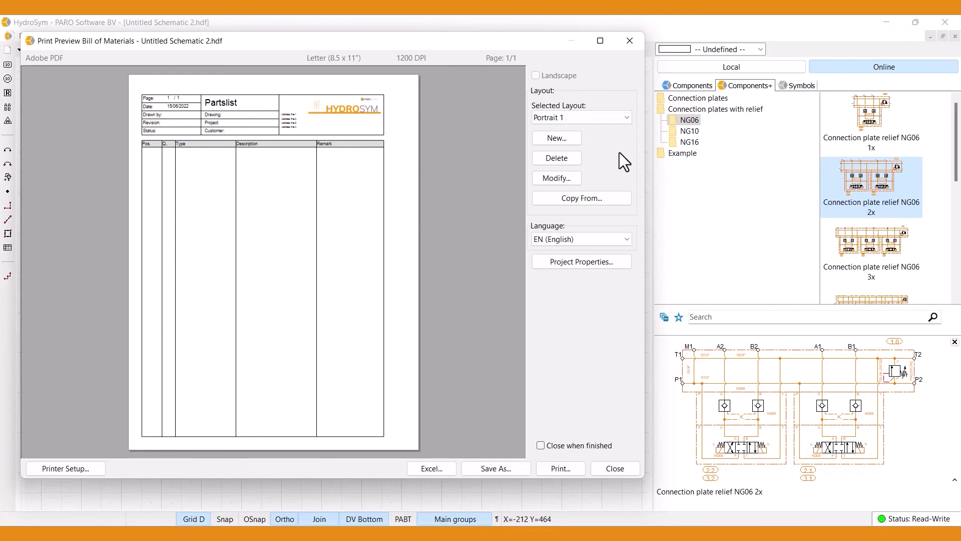
# - Look at the Excel export and save options for the bill of materials without exporting anything
pyautogui.click(447, 467)
pyautogui.click(654, 310)
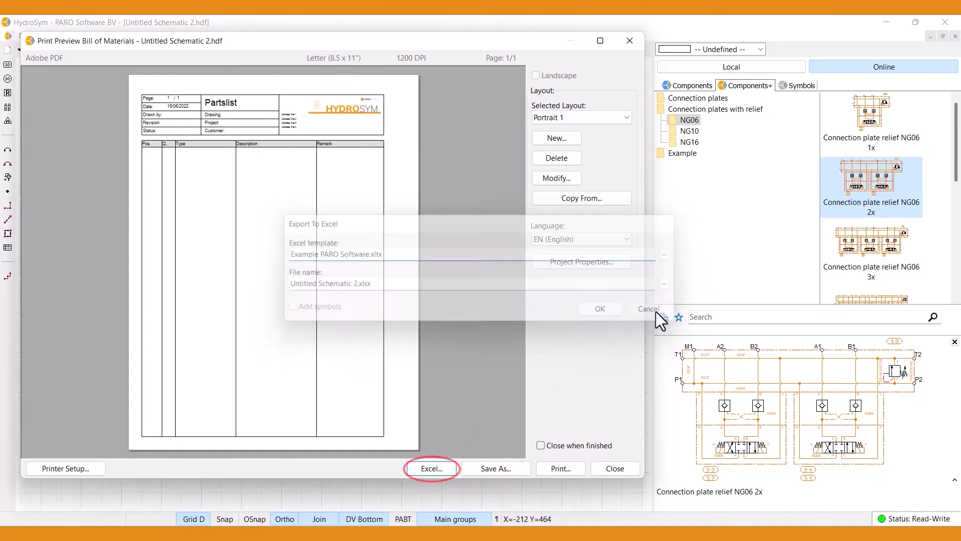
pyautogui.click(516, 467)
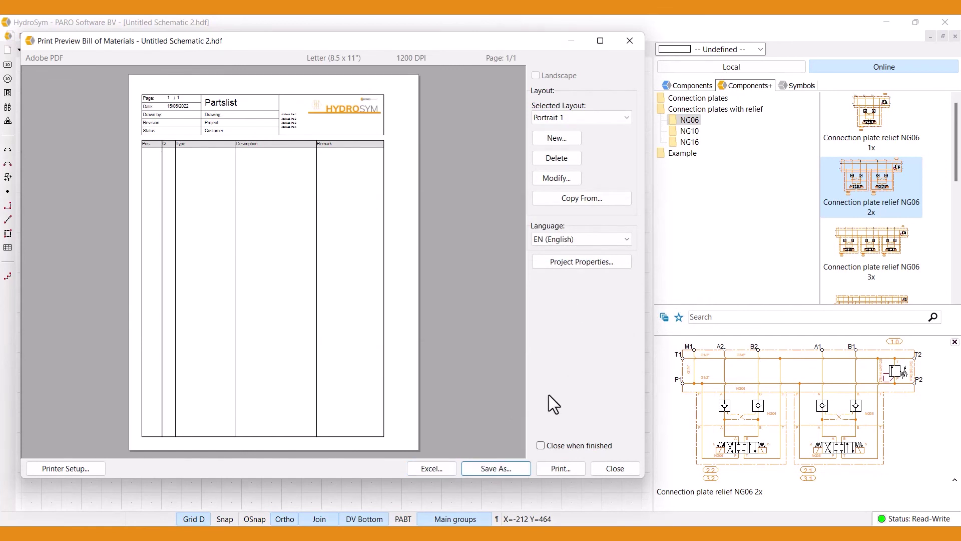